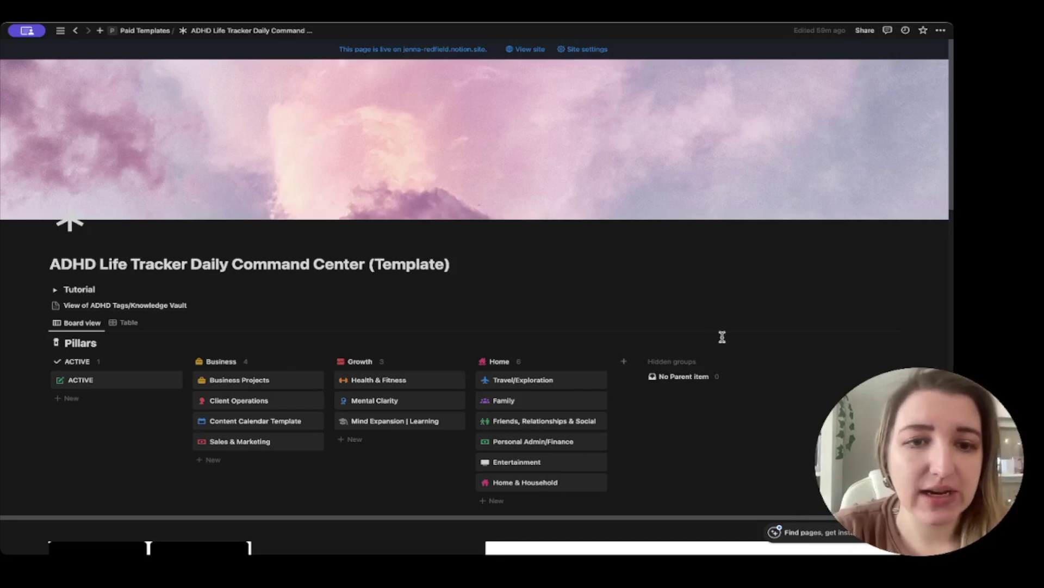
- Open the CRM contacts page from the Business shortcuts and expand the Business Connections group in the Contacts table
scroll(722, 337, down, 8)
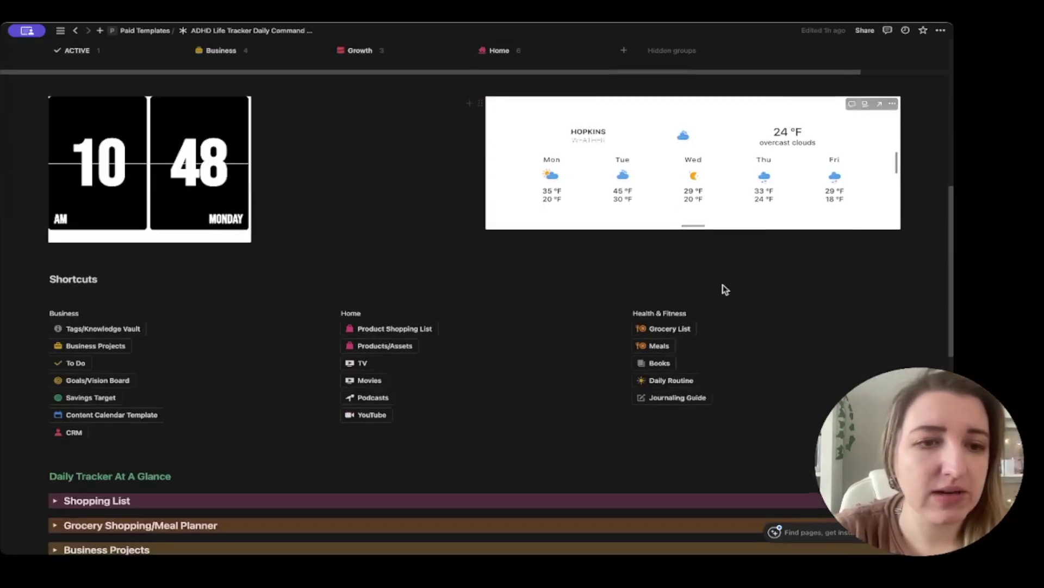
scroll(725, 289, down, 2)
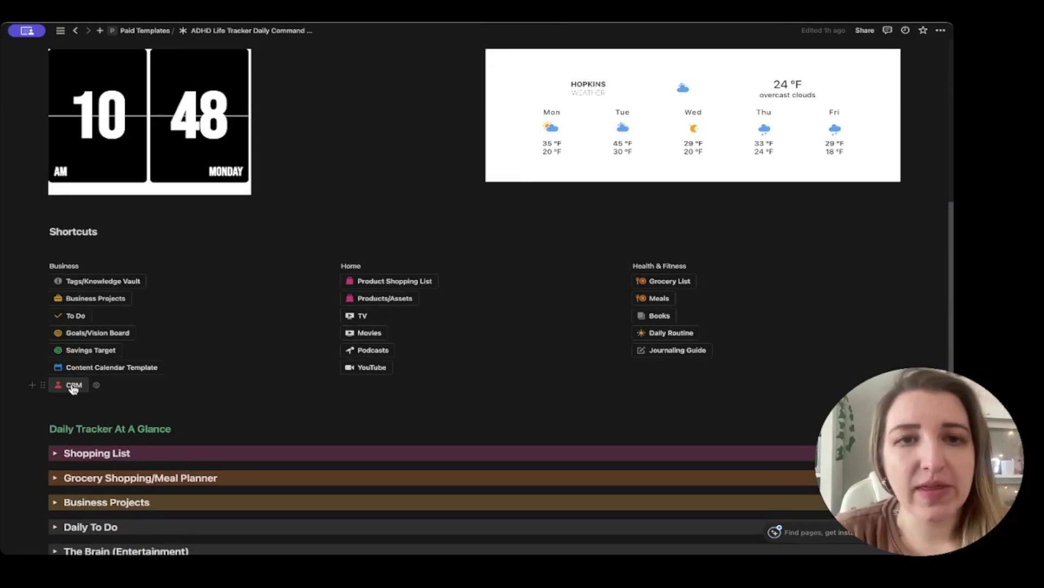
click(73, 386)
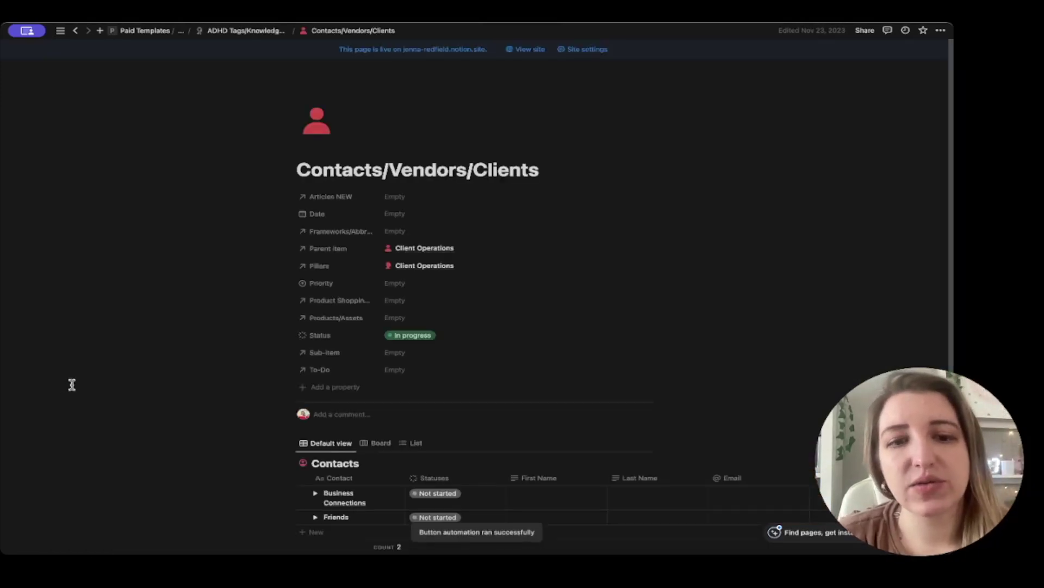
scroll(71, 385, down, 3)
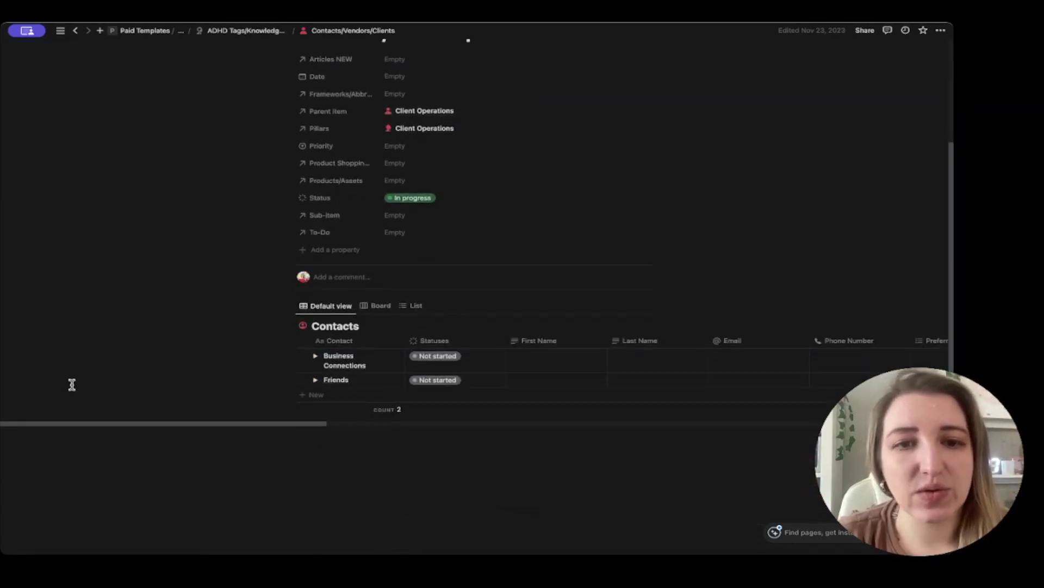
click(316, 357)
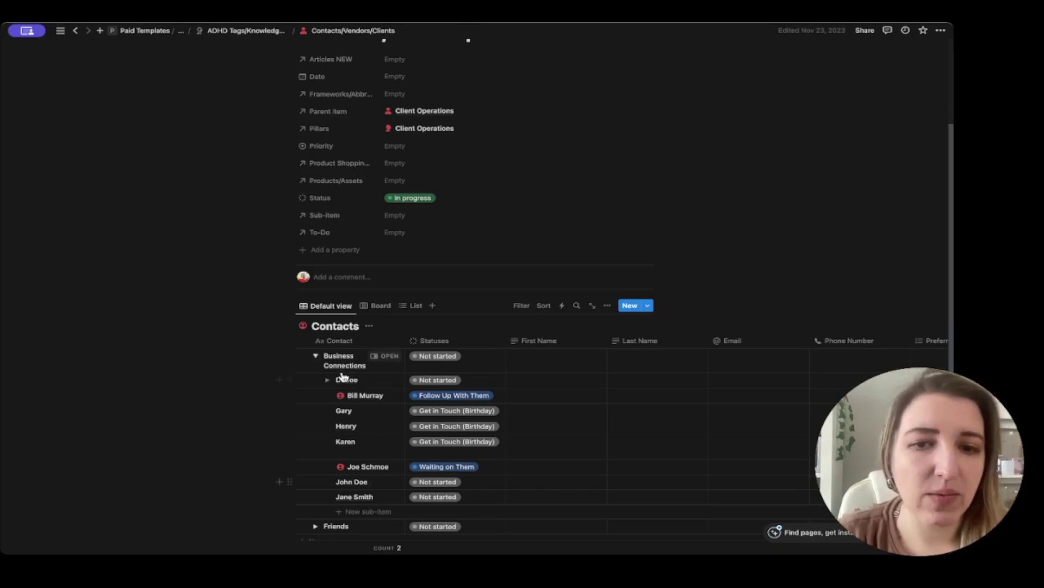
scroll(407, 361, down, 2)
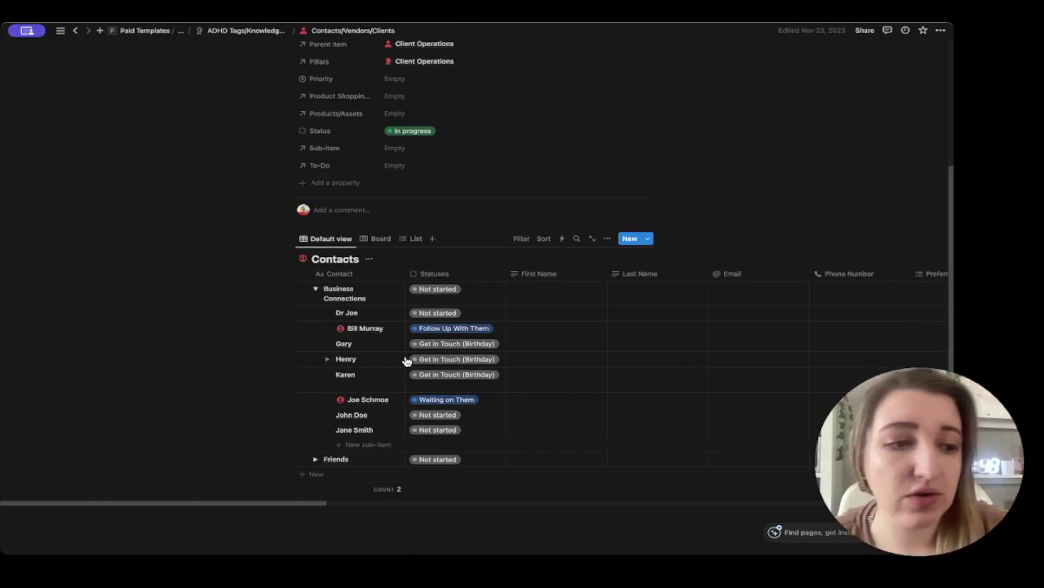
- Review the status options available for the first contact under Business Connections, leaving its status as is
scroll(407, 361, right, 3)
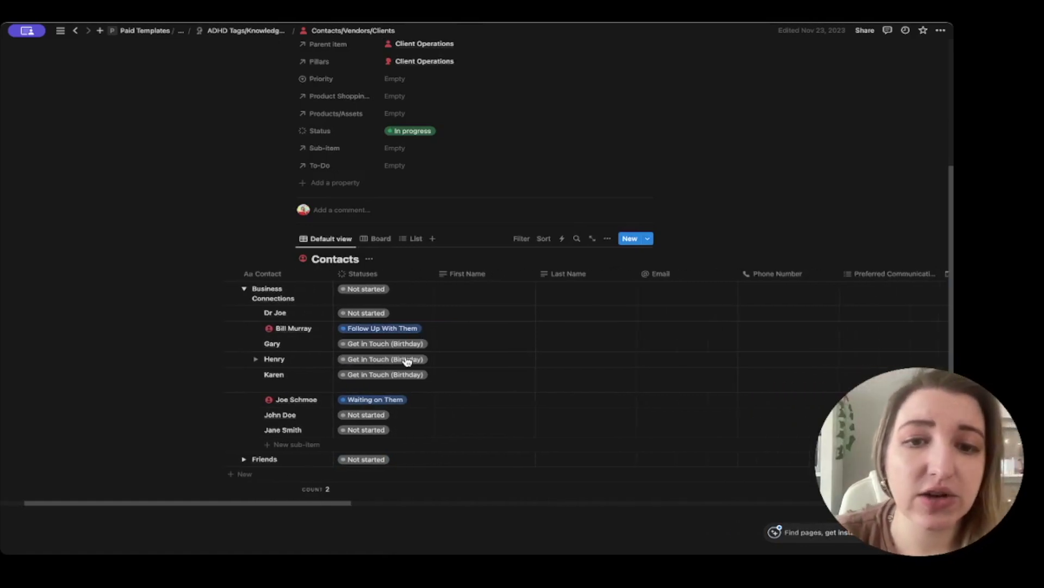
click(402, 313)
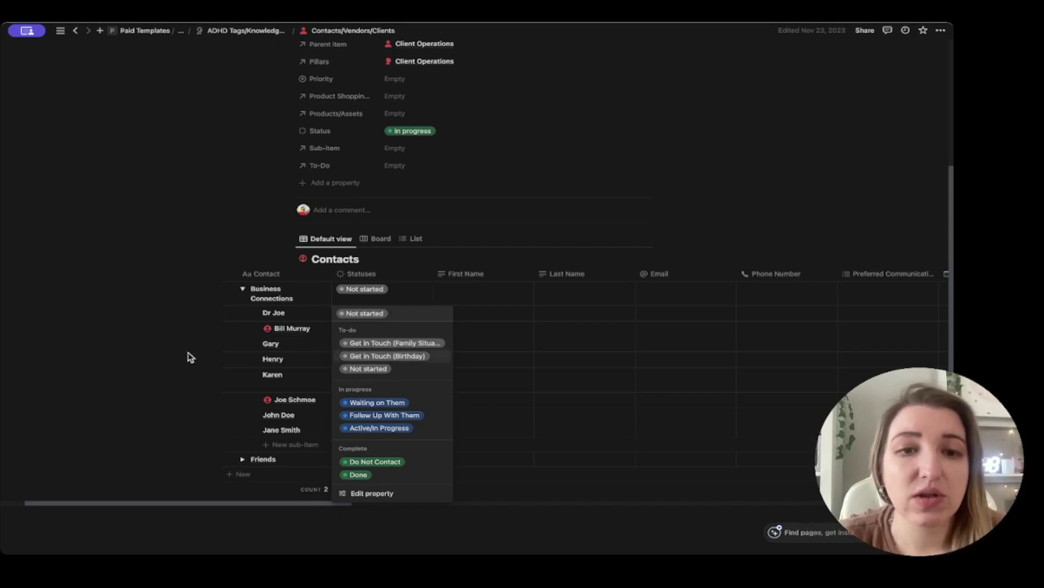
key(Escape)
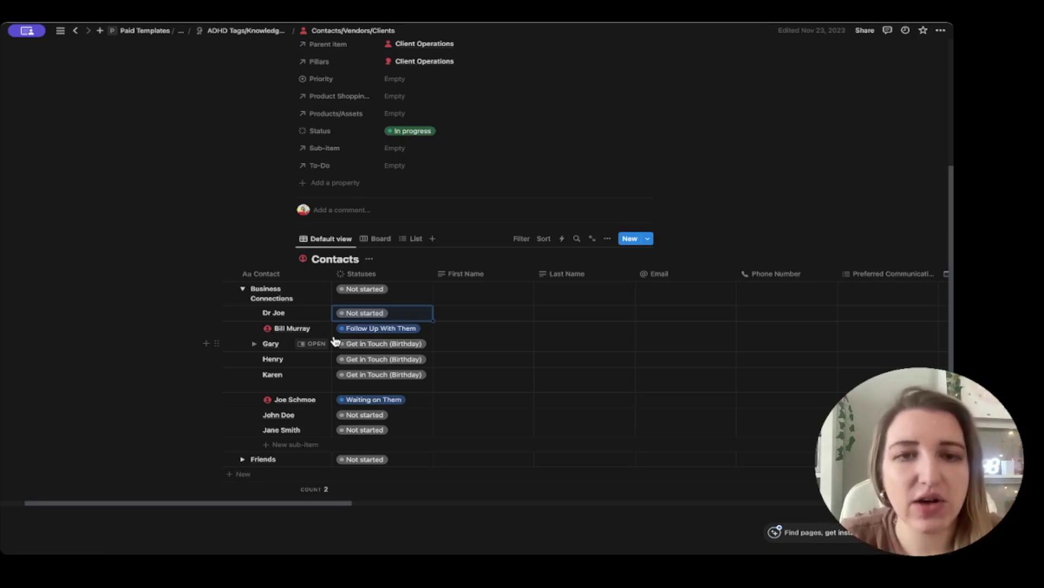
- Review the contact detail columns and the preferred communication options for the first contact under Business Connections
scroll(479, 331, right, 5)
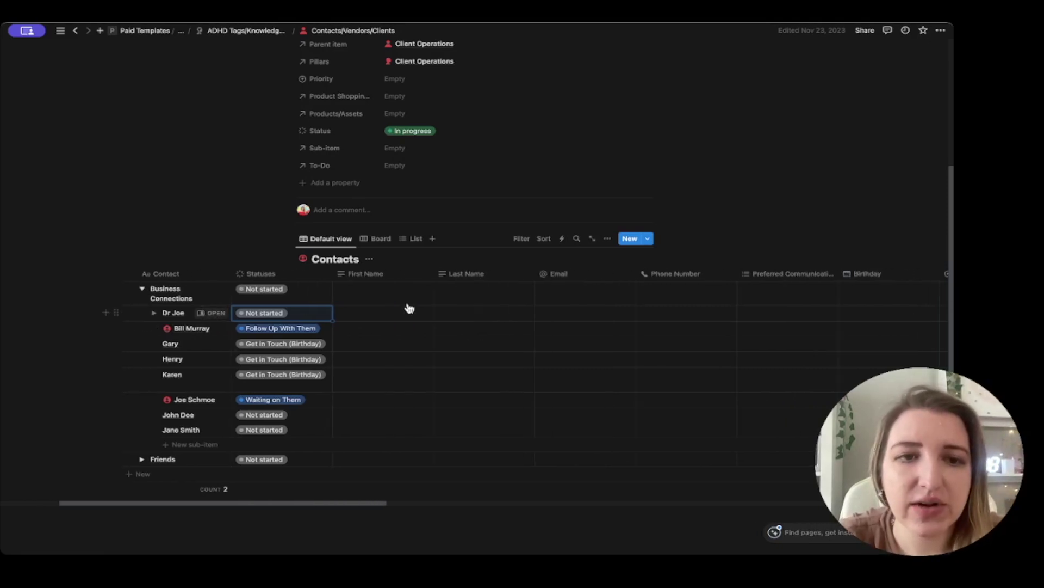
scroll(466, 308, right, 5)
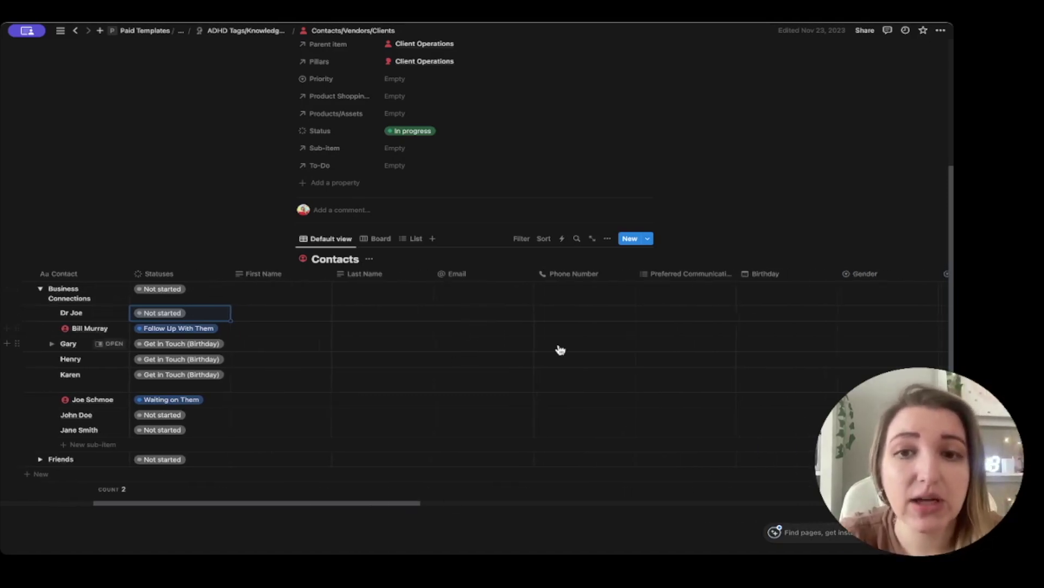
scroll(501, 357, right, 10)
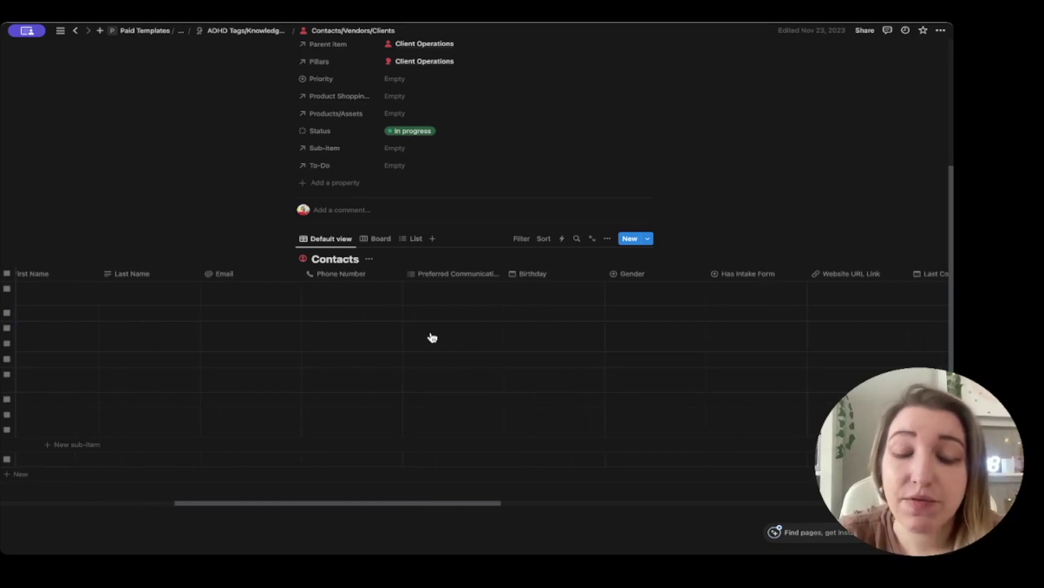
click(454, 312)
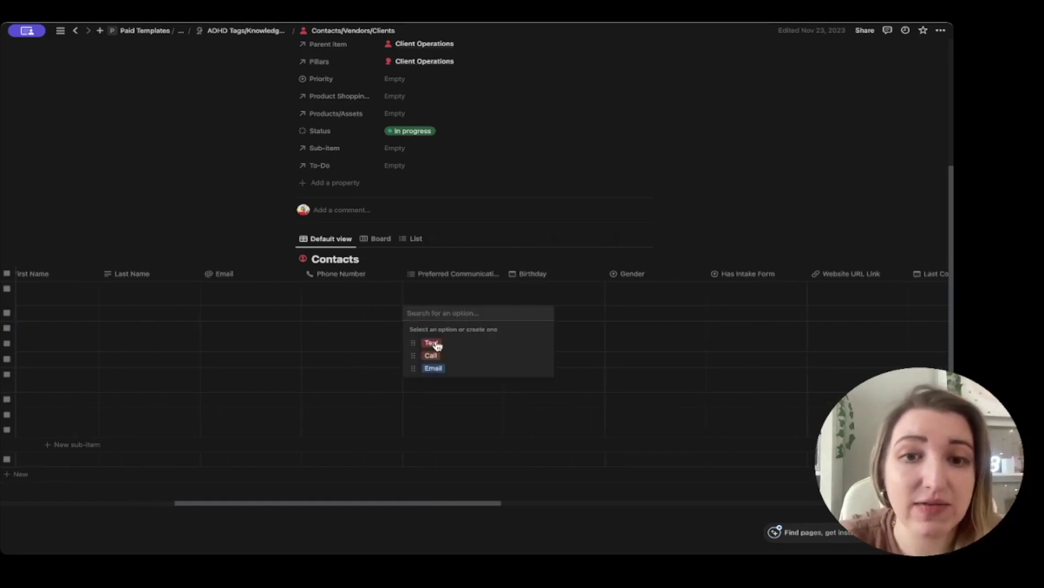
click(443, 299)
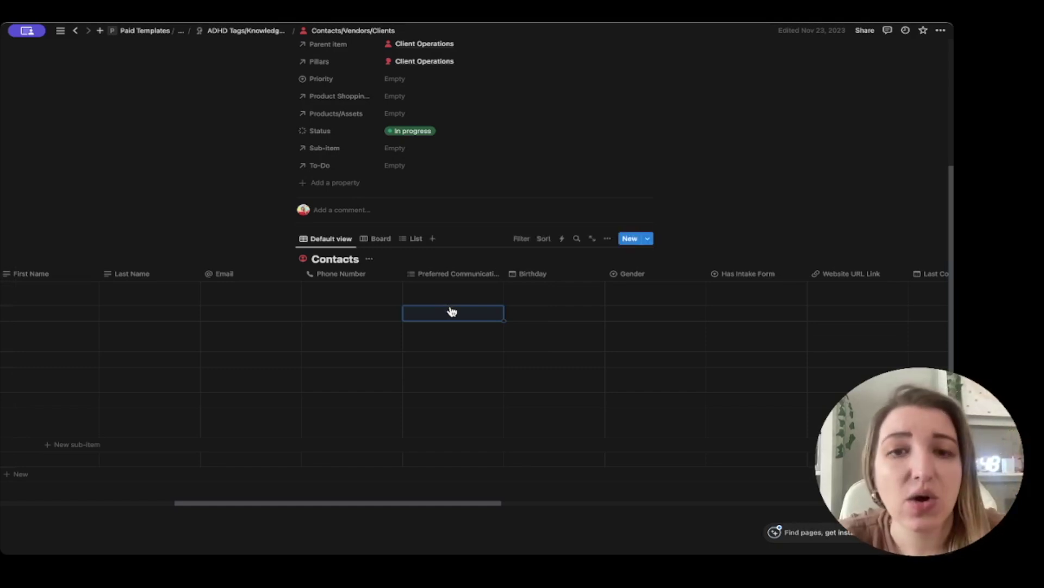
- Examine the remaining Contacts columns, from birthday and intake form through social links to the to-do buttons and To-Do relation
scroll(454, 311, right, 2)
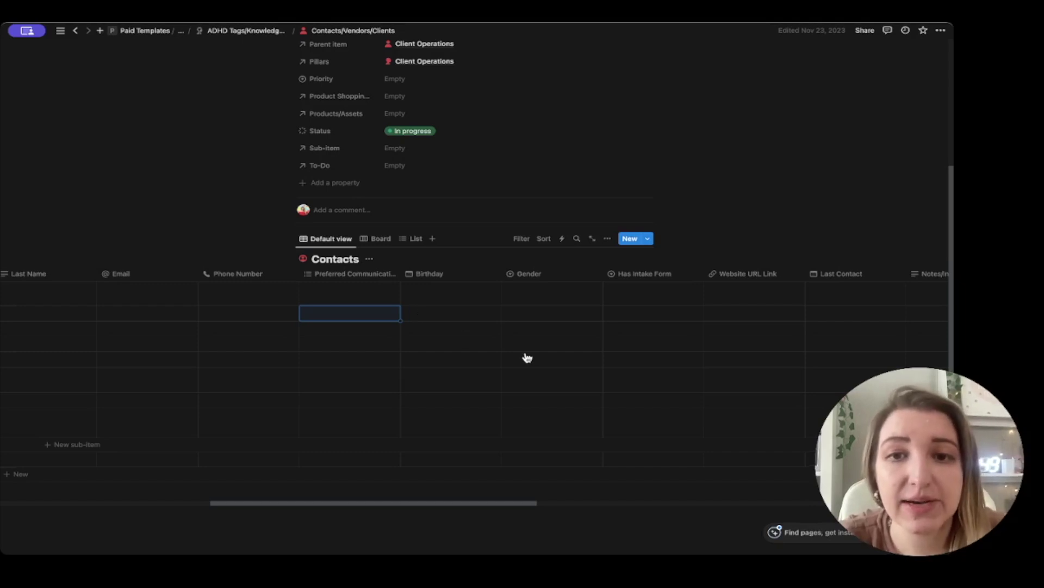
scroll(530, 337, right, 3)
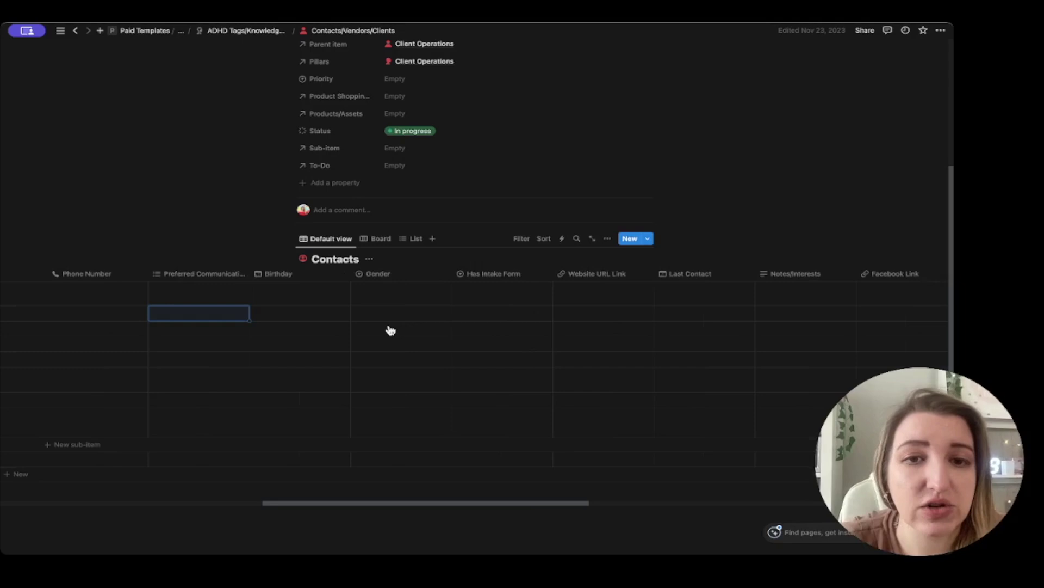
scroll(389, 330, right, 2)
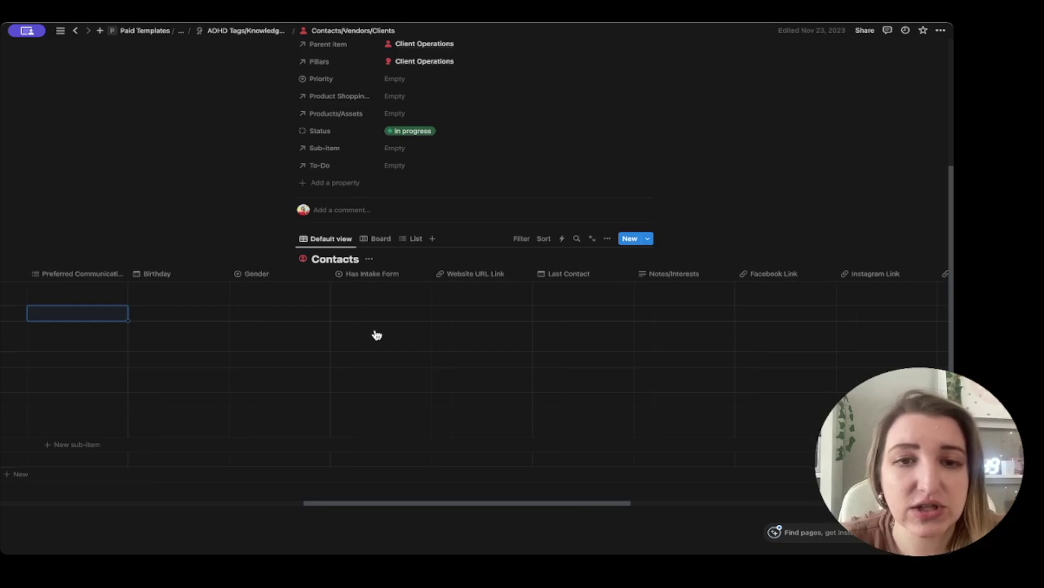
click(362, 301)
key(Escape)
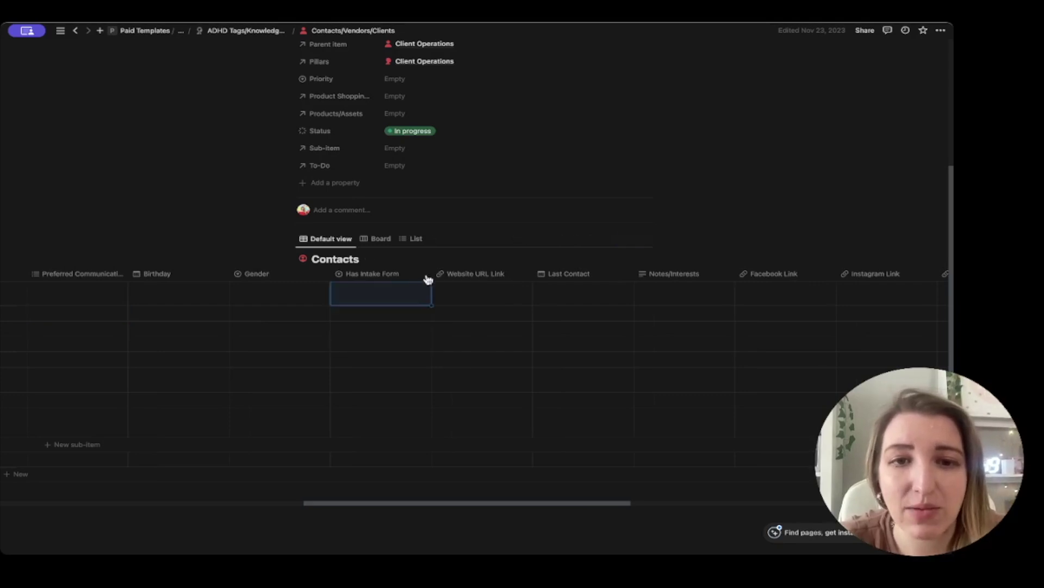
scroll(495, 299, right, 2)
scroll(354, 305, right, 2)
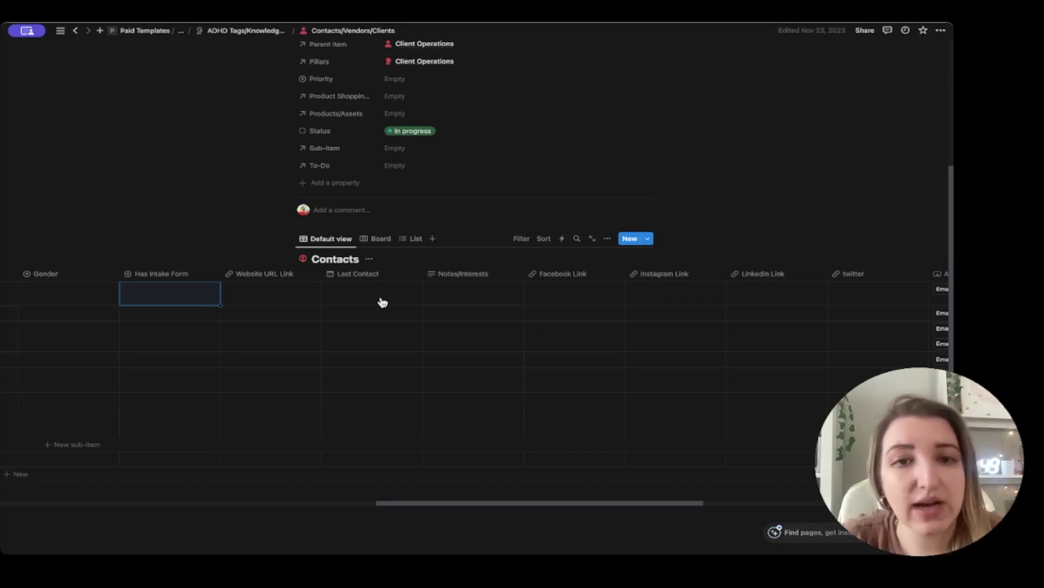
scroll(475, 305, right, 5)
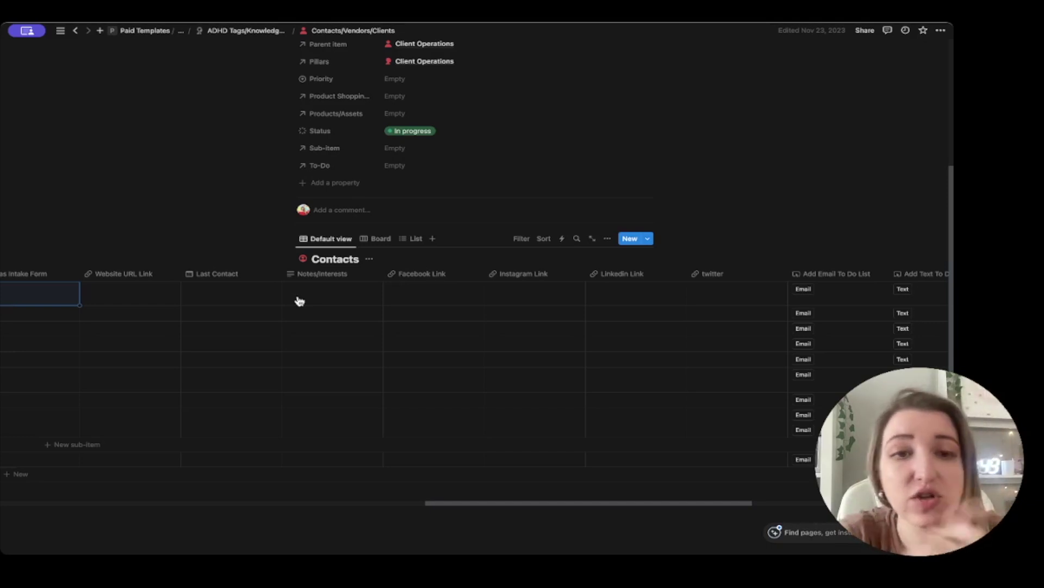
scroll(299, 300, right, 5)
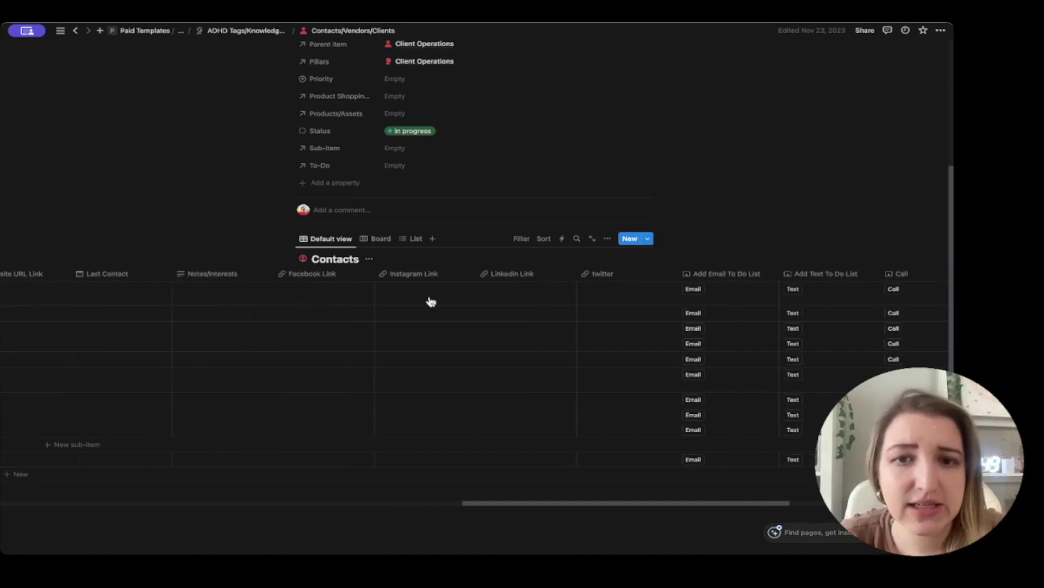
scroll(578, 293, right, 10)
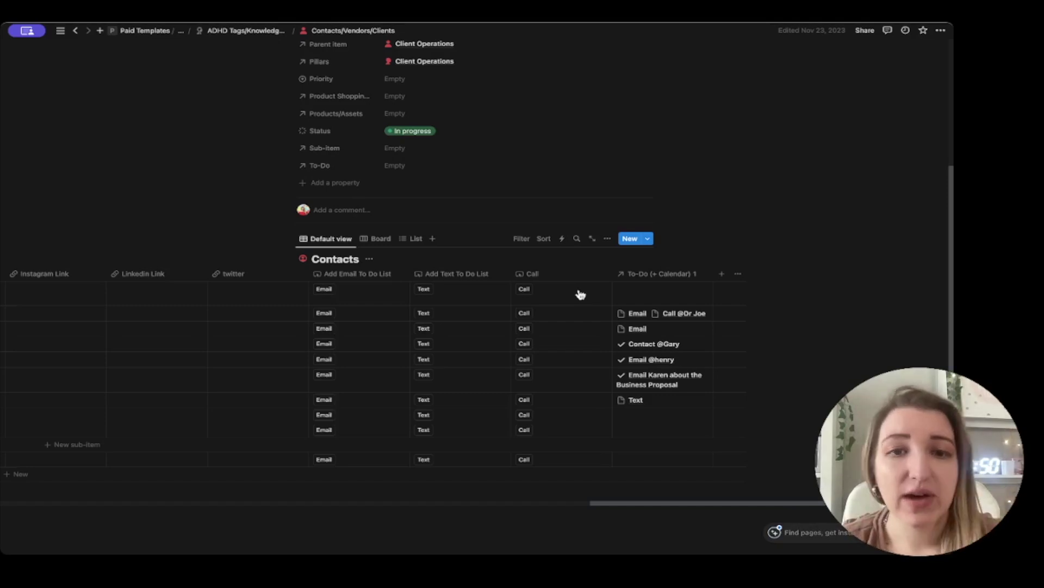
- Set the status of the last contact under Business Connections to Get in Touch (Birthday)
scroll(316, 357, left, 10)
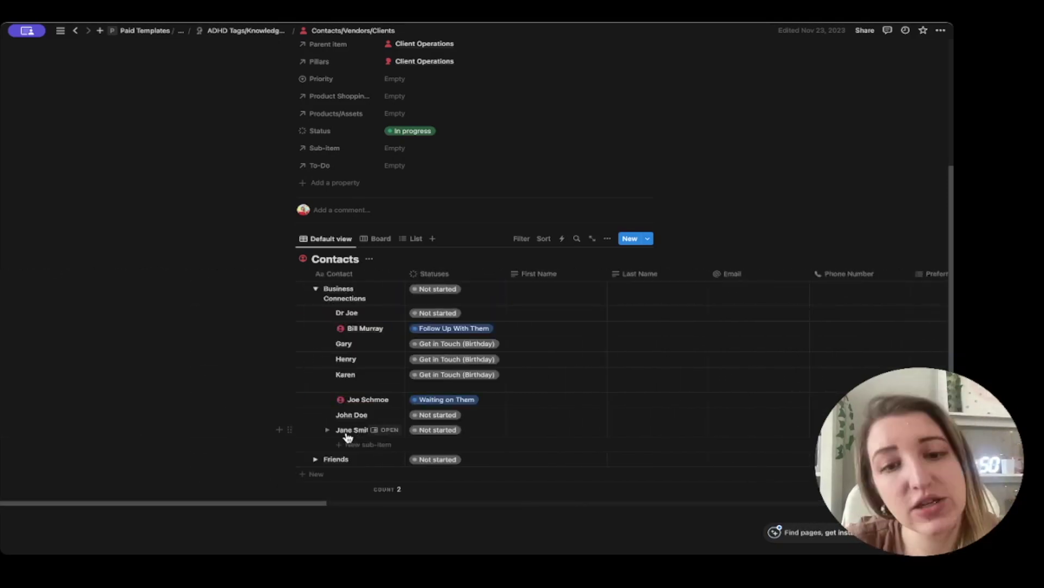
click(472, 434)
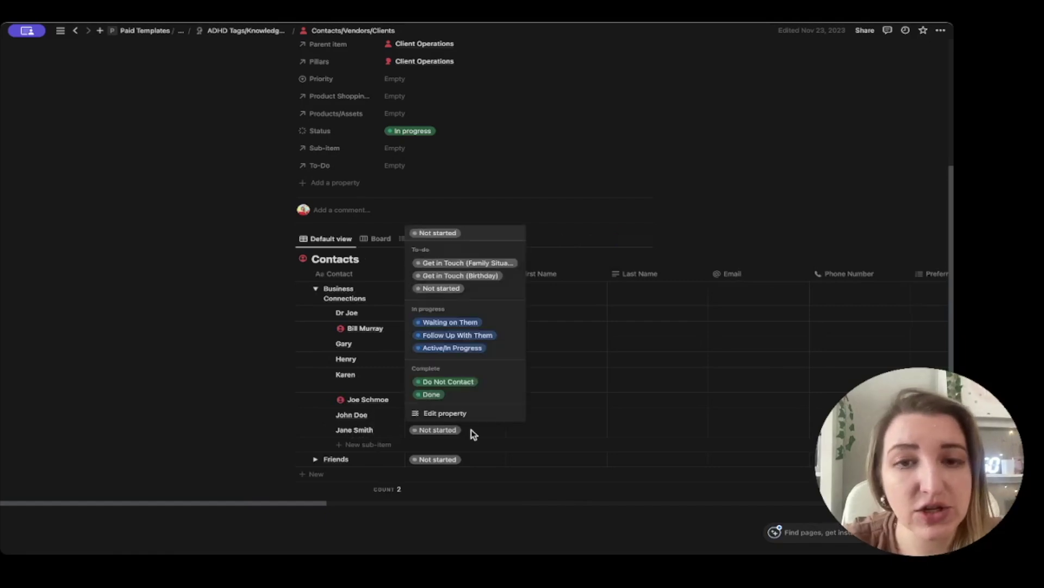
click(474, 276)
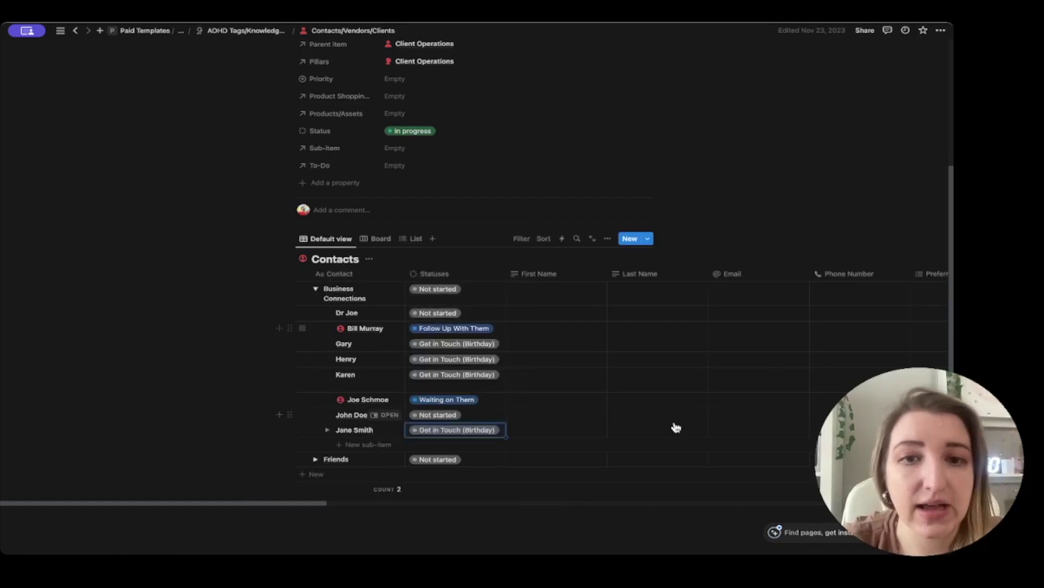
- Add a Text to-do for the last business contact and open the linked To-Do (+ Calendar) database
scroll(676, 427, right, 15)
scroll(677, 427, right, 15)
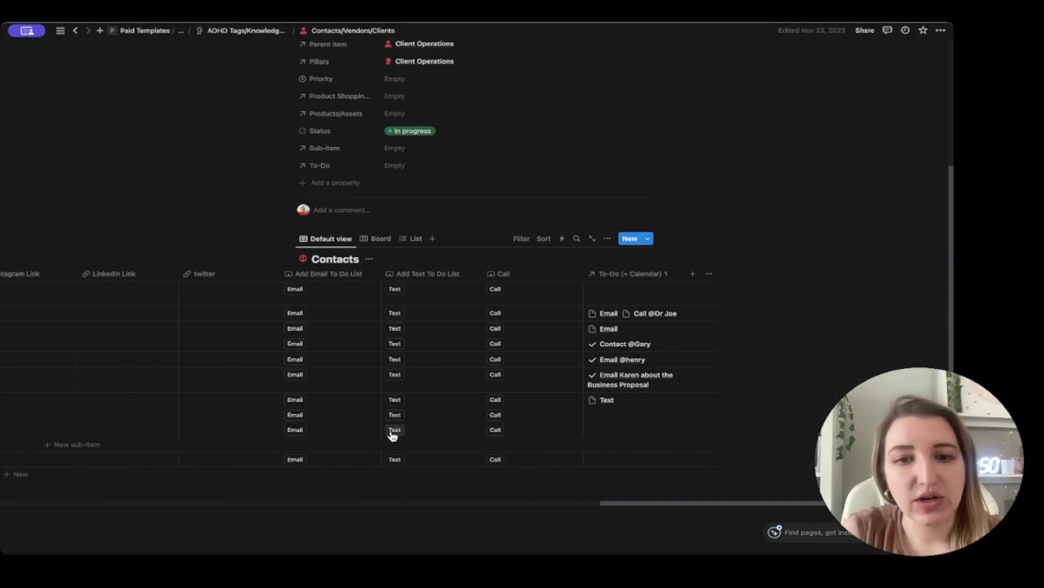
click(393, 430)
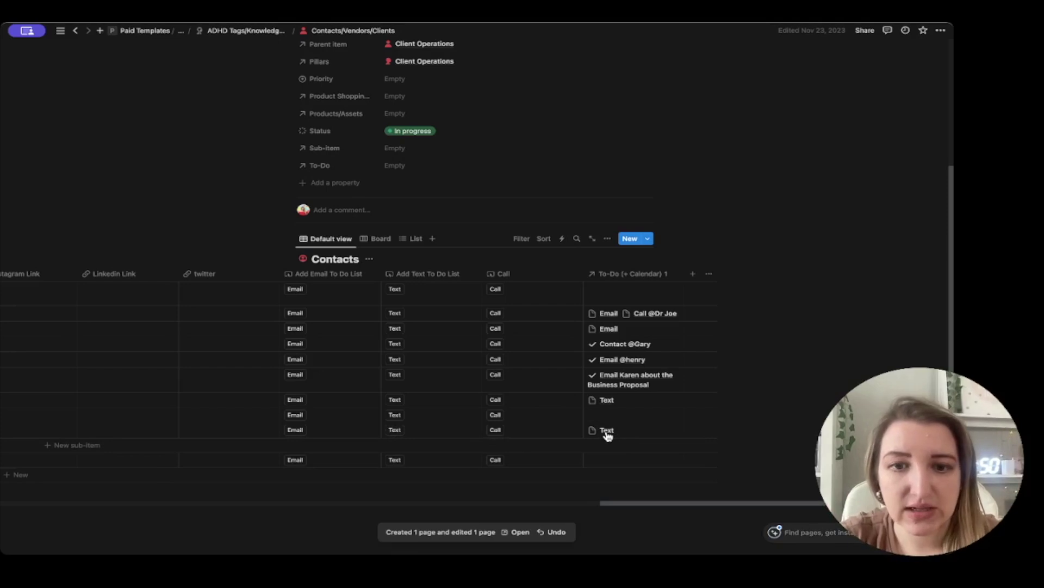
click(641, 434)
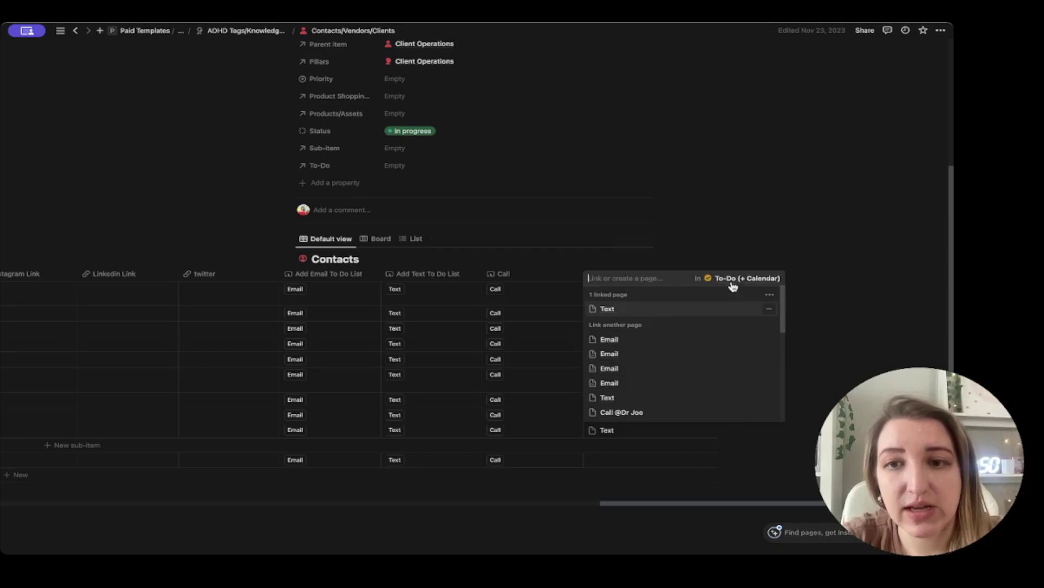
click(732, 280)
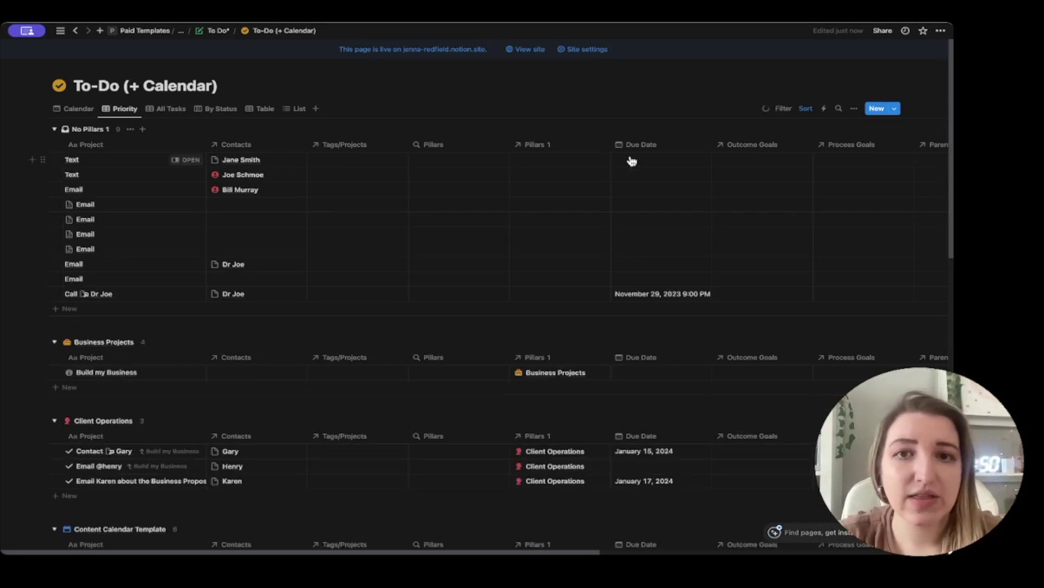
- Set the priority of the new Text task at the start of the No Pillars 1 group to Medium
scroll(642, 163, right, 5)
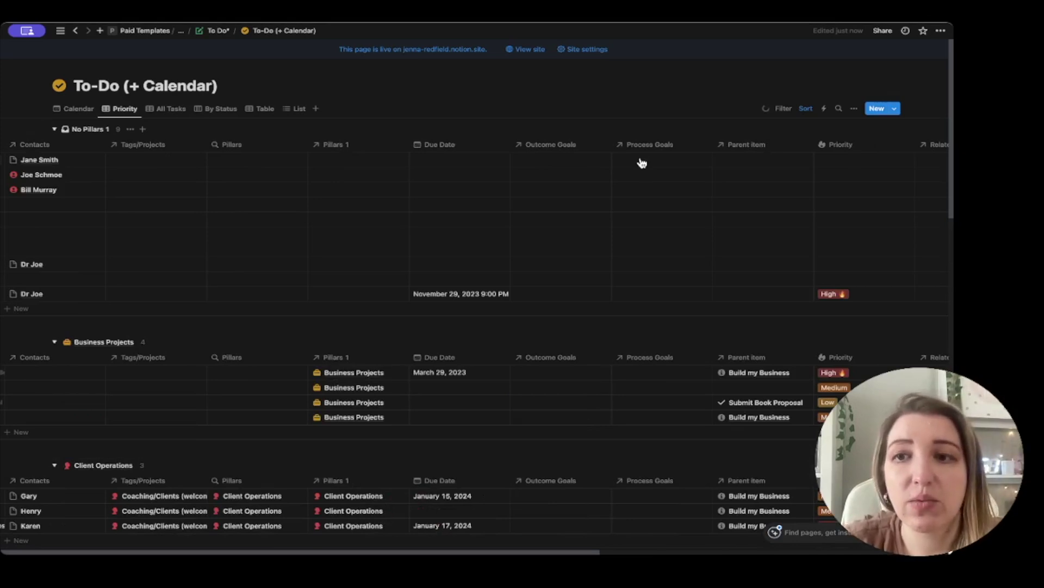
scroll(642, 162, right, 6)
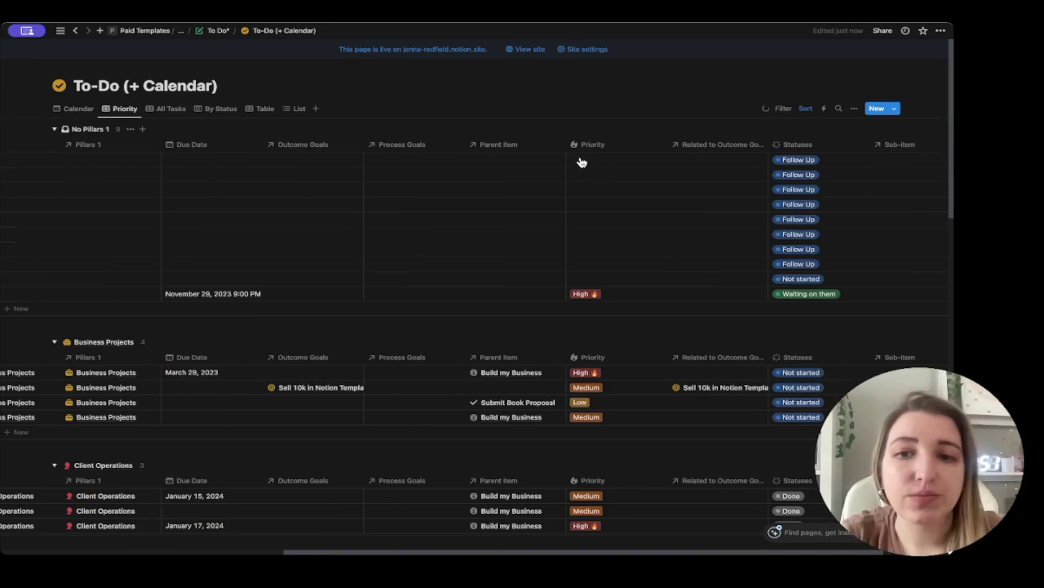
click(582, 162)
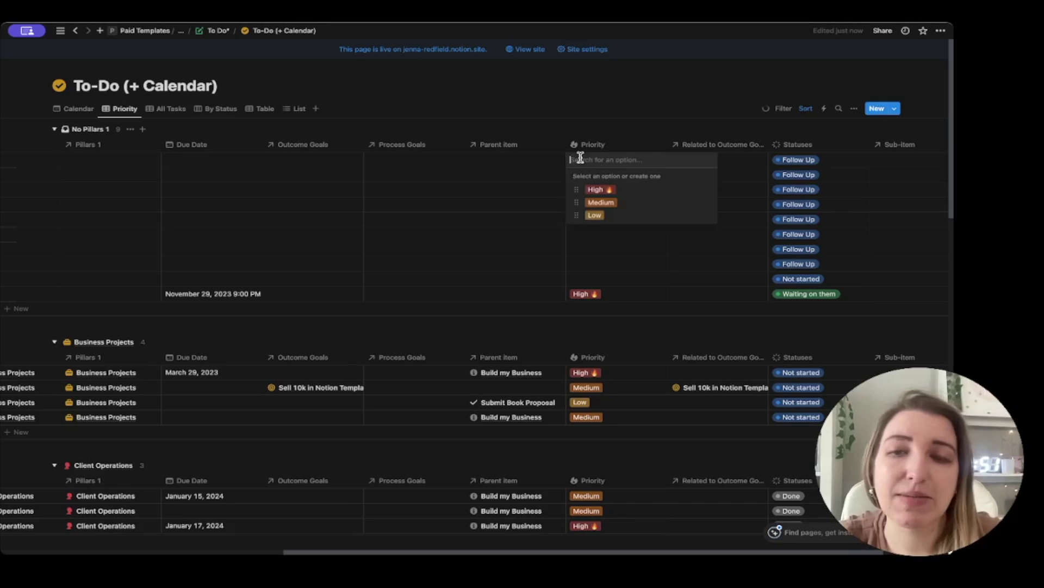
click(612, 207)
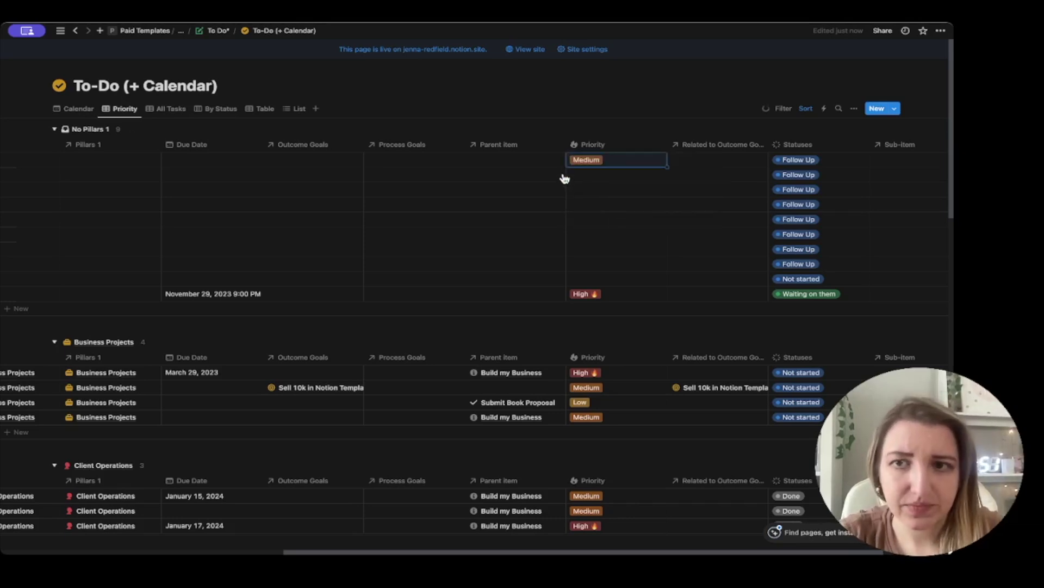
scroll(564, 178, right, 3)
scroll(562, 177, left, 10)
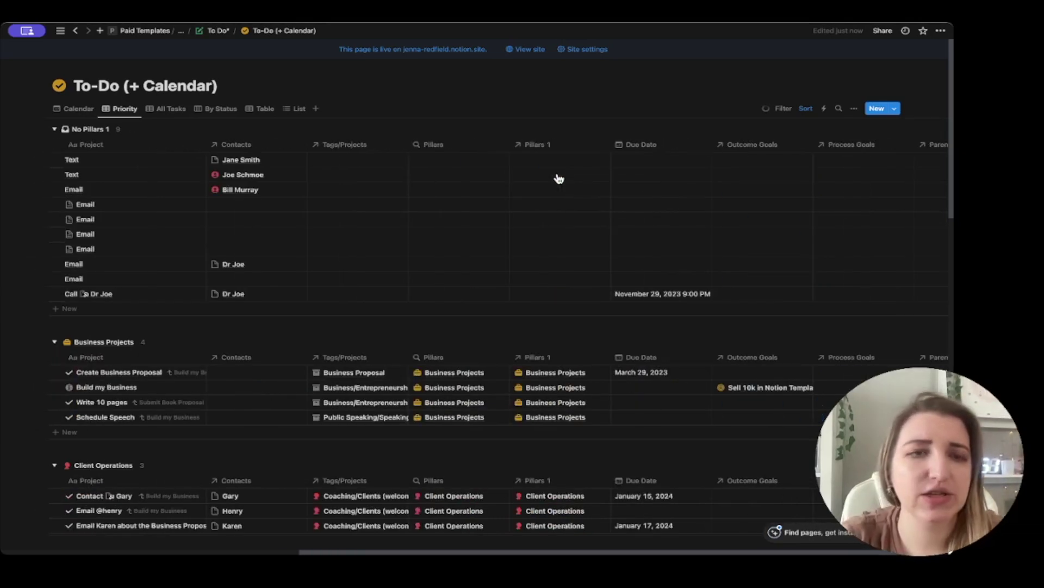
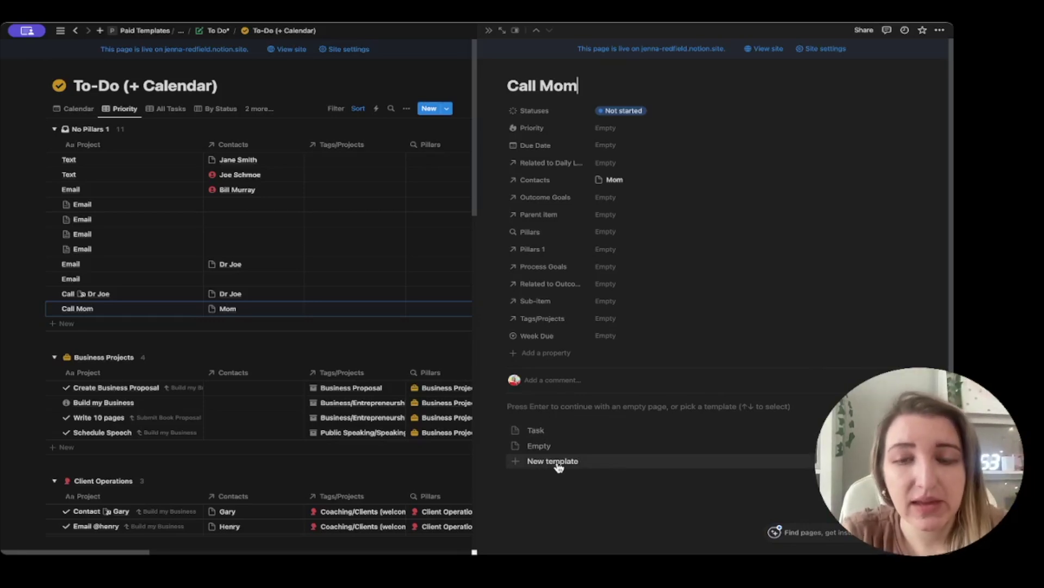
- Create a new to-do template titled Call Mom and link it to the Mom contact
click(553, 461)
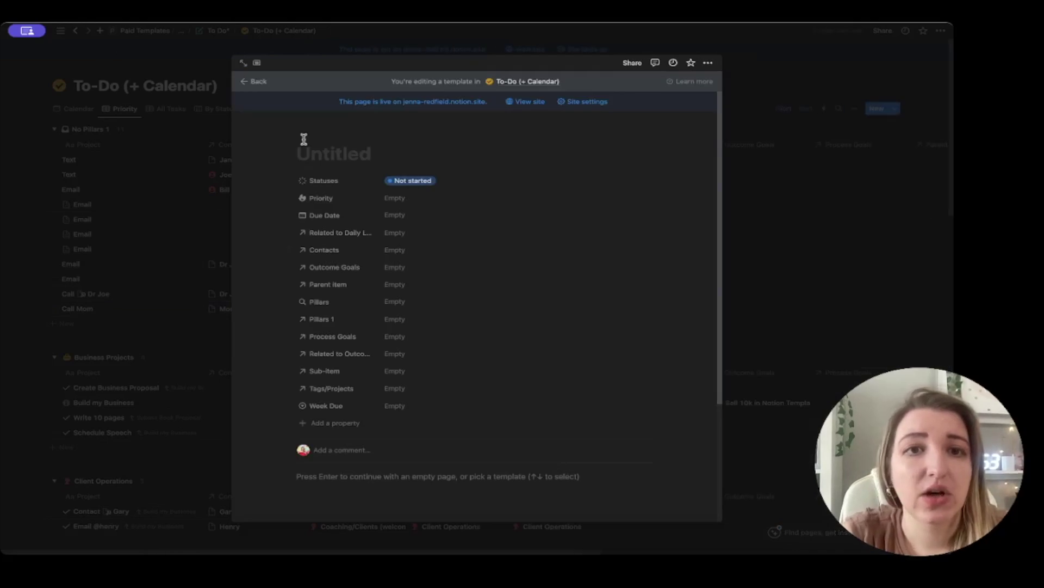
text(Call Mom)
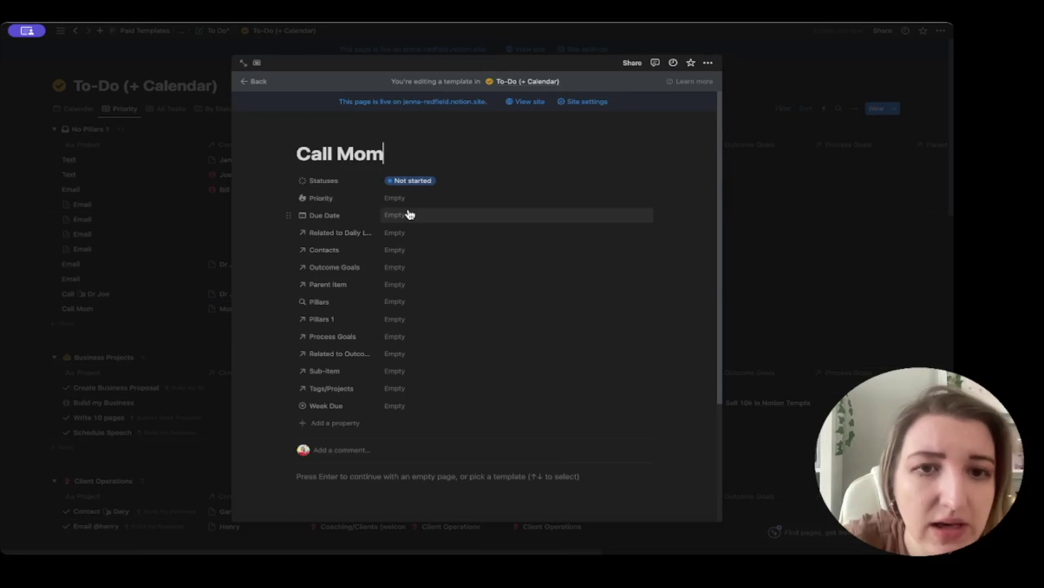
click(408, 252)
text(mo)
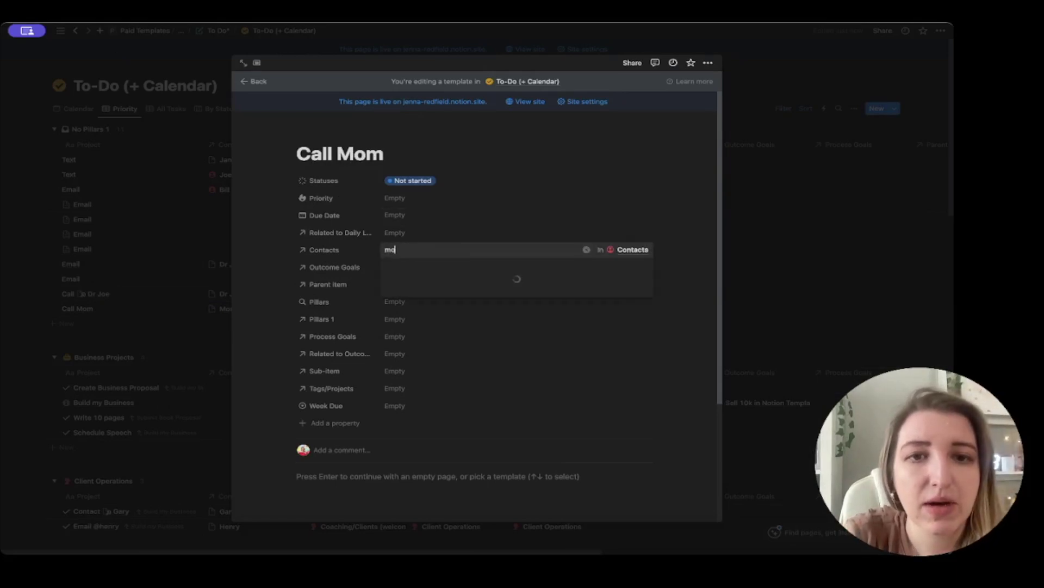
text(m)
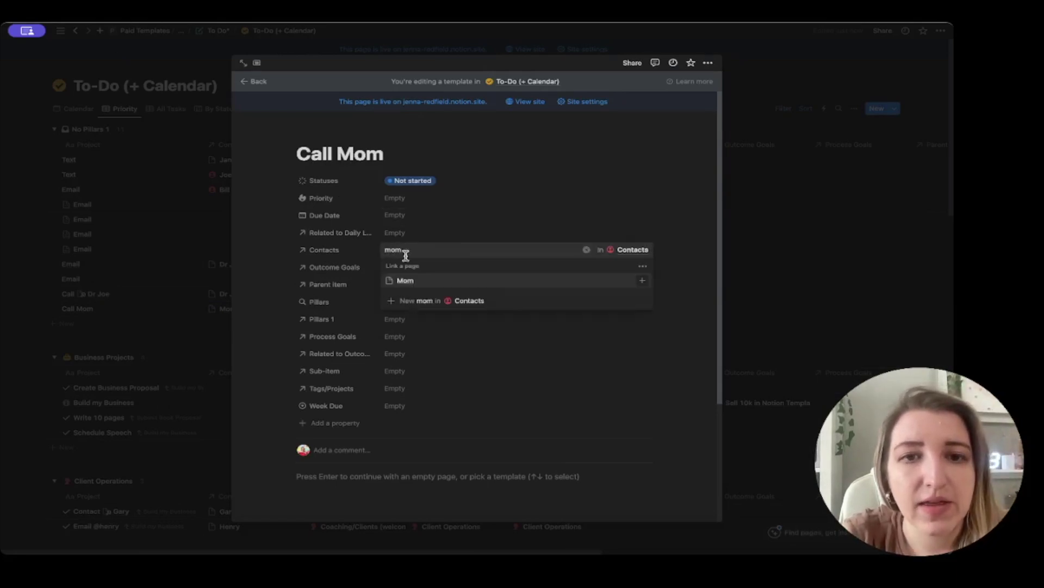
click(402, 282)
click(256, 217)
- Set the Call Mom template's priority to High and return to the Call Mom task
click(430, 198)
click(416, 232)
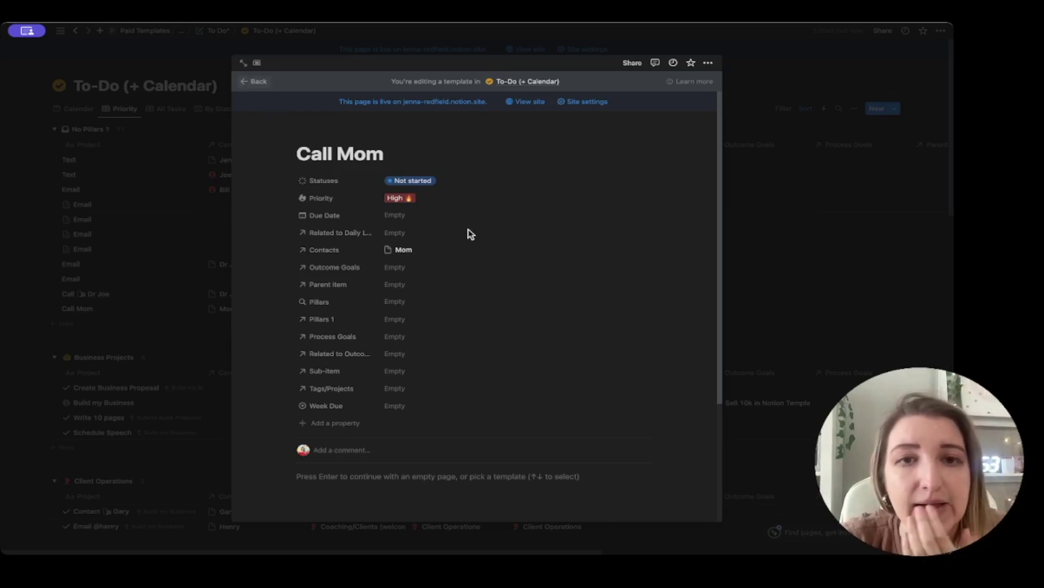
key(Escape)
- View the weekly repeat settings of the Call Mom template without saving a schedule, and close the Call Mom task
scroll(657, 363, down, 2)
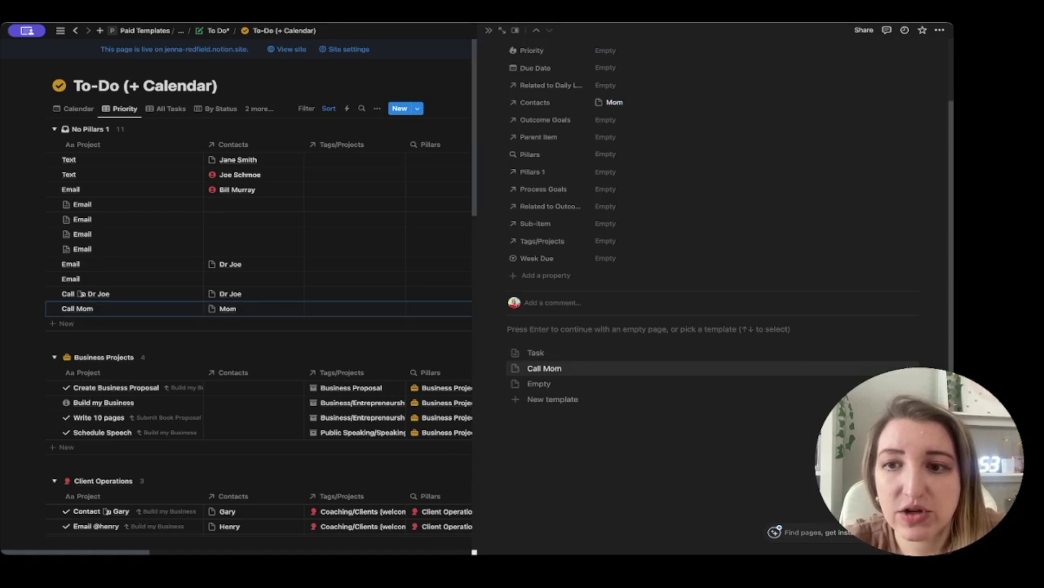
click(910, 368)
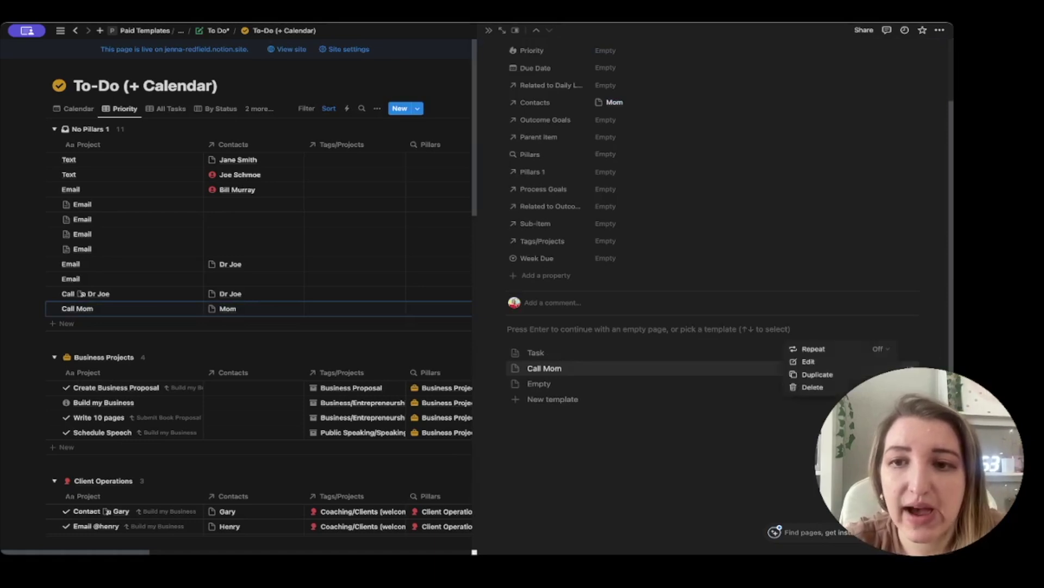
click(848, 350)
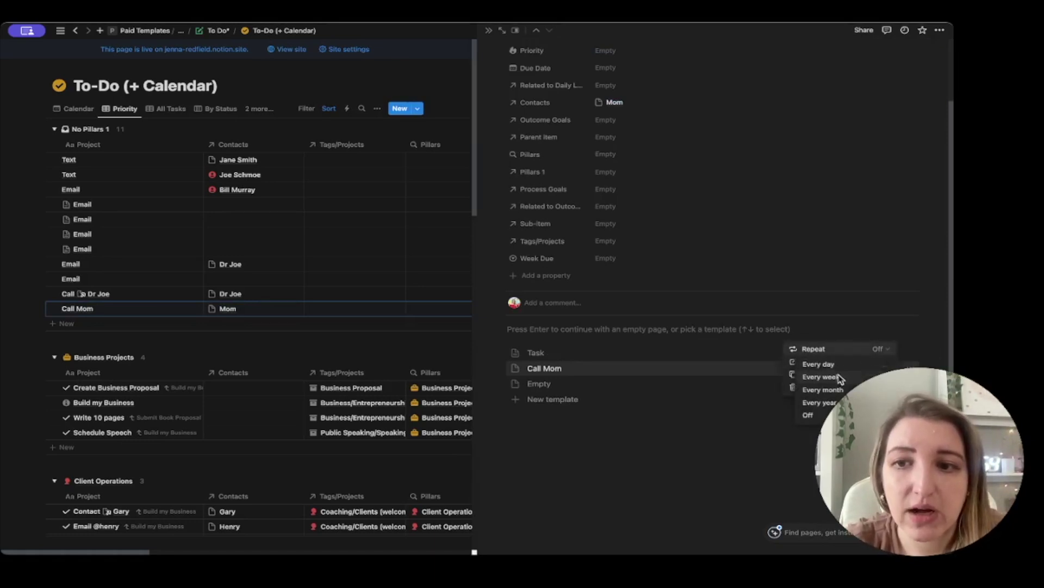
click(820, 377)
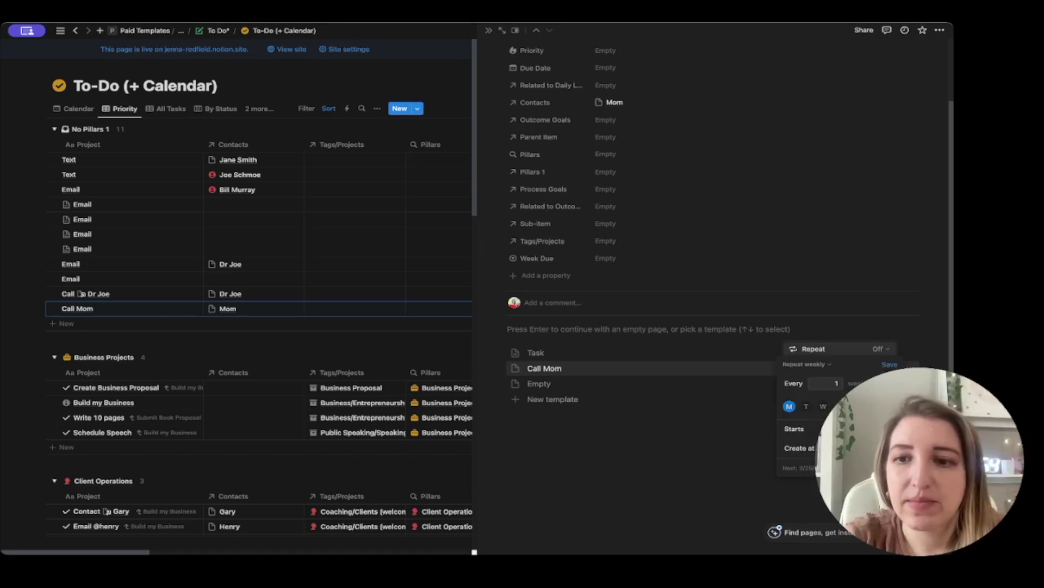
key(Escape)
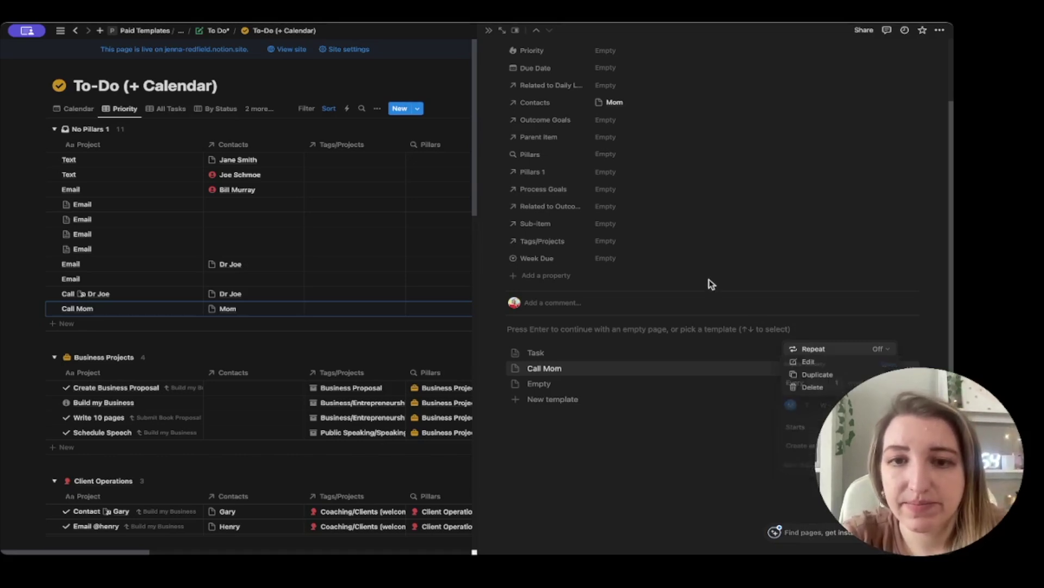
key(Escape)
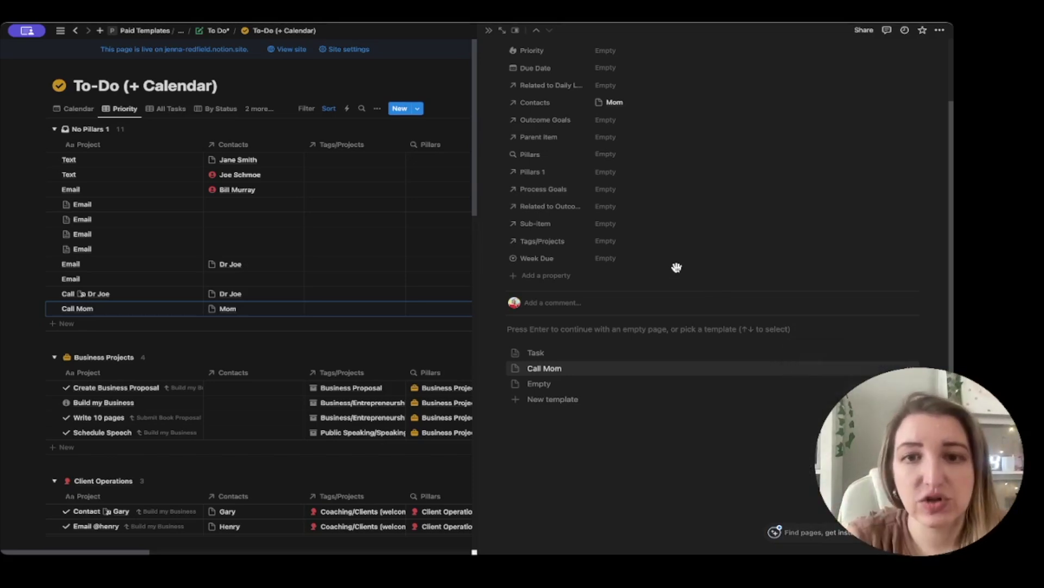
scroll(676, 267, up, 3)
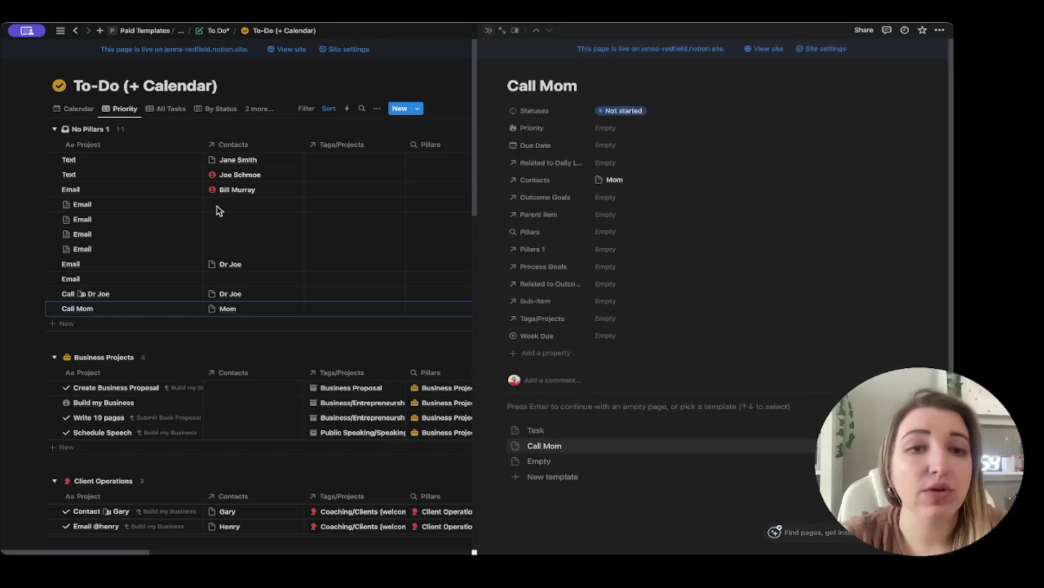
key(Escape)
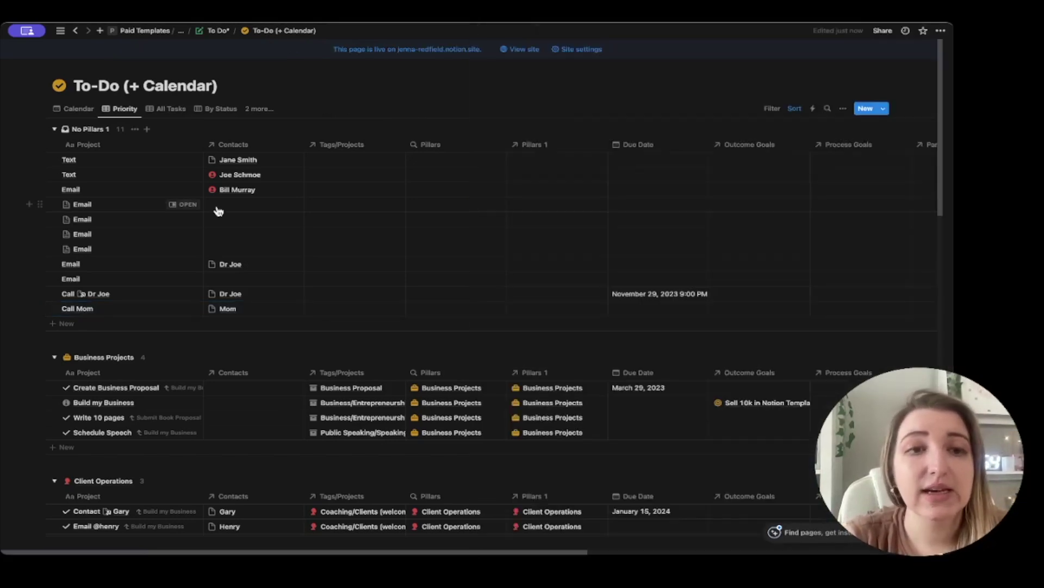